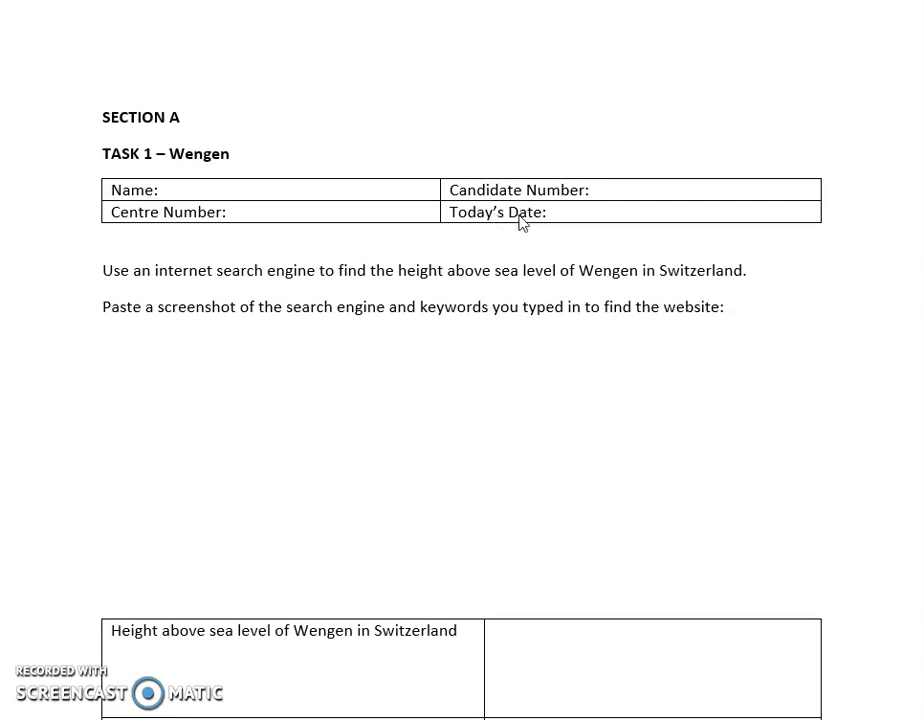
Enter the candidate's name and candidate number in the details table.
left_click(287, 198)
type("Leila")
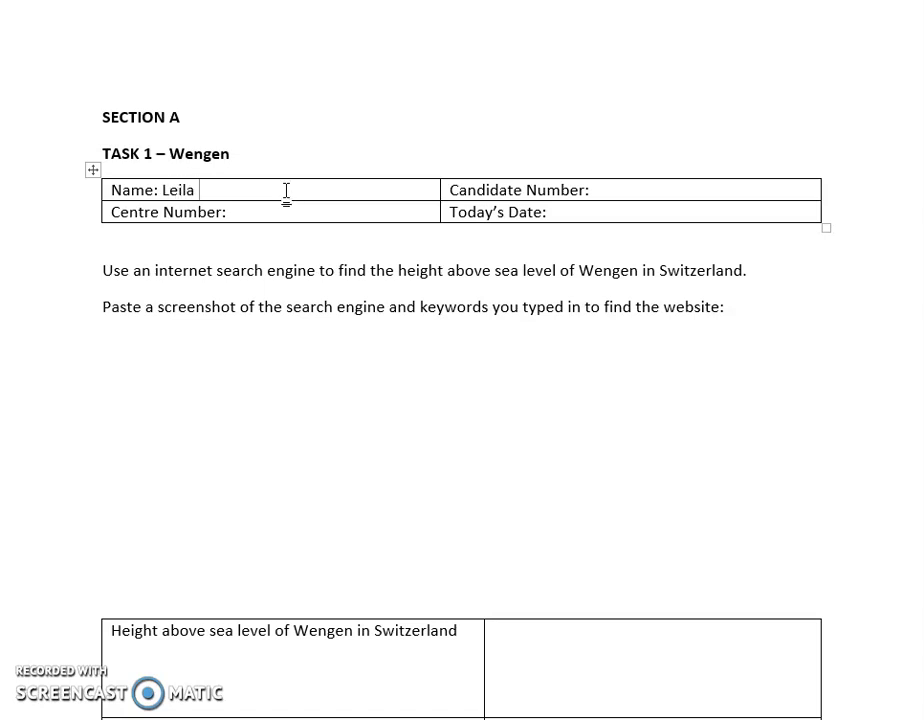
type(" Peters")
left_click(614, 178)
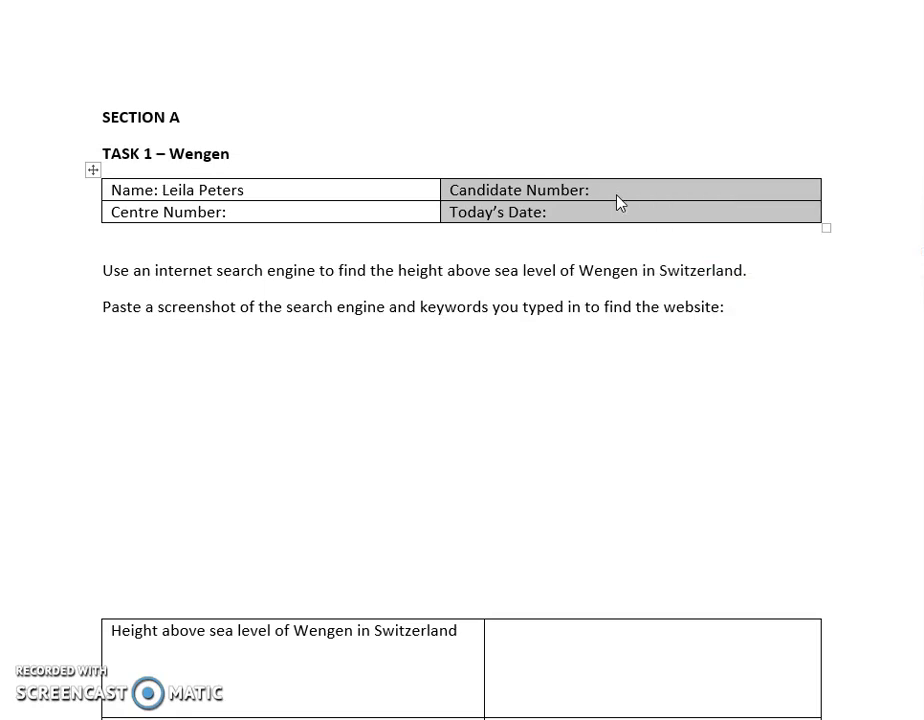
left_click(617, 196)
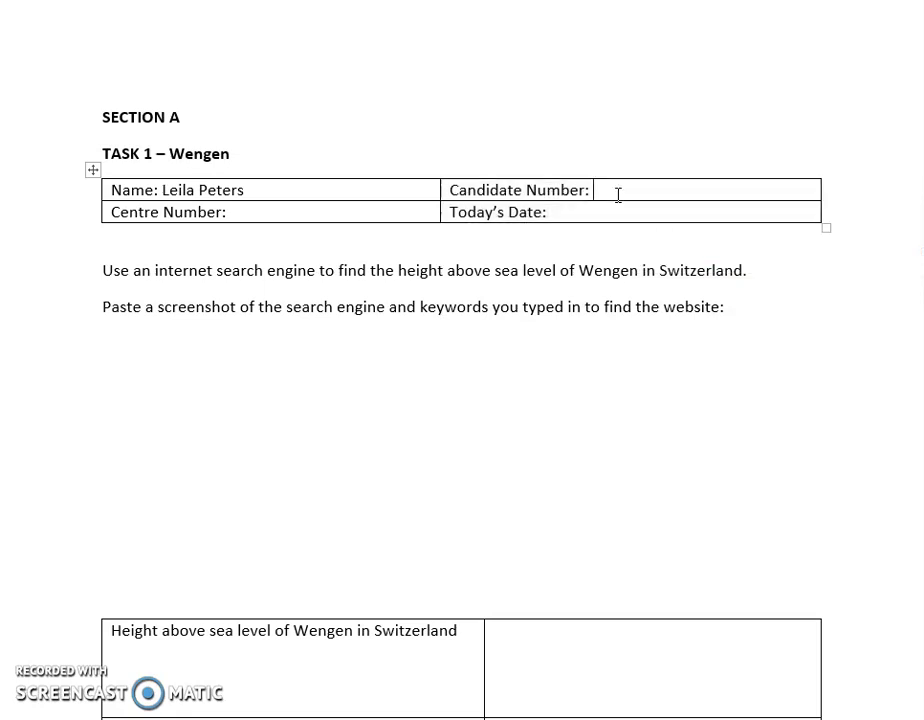
type("12345678")
Fill in the centre number and today's date, 25/03/2020.
left_click(374, 212)
type("24689")
left_click(602, 213)
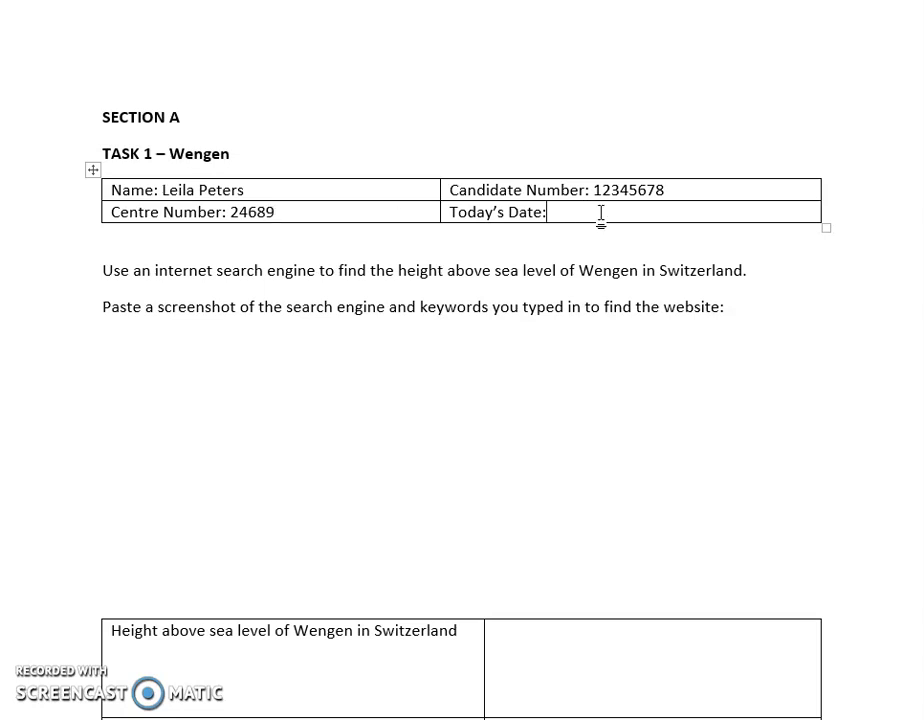
type("25/03/")
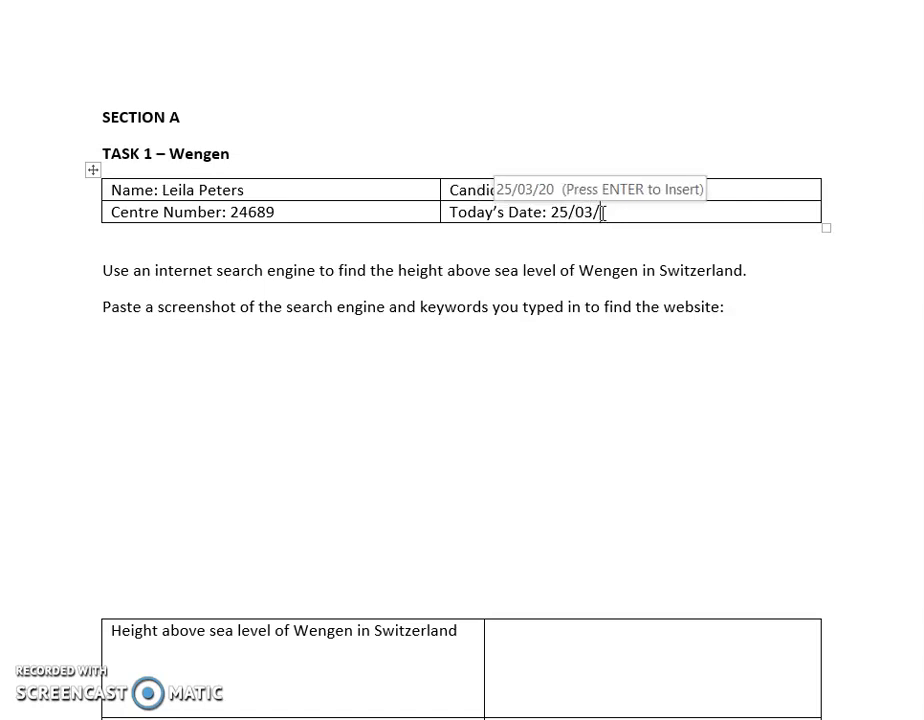
type("2020")
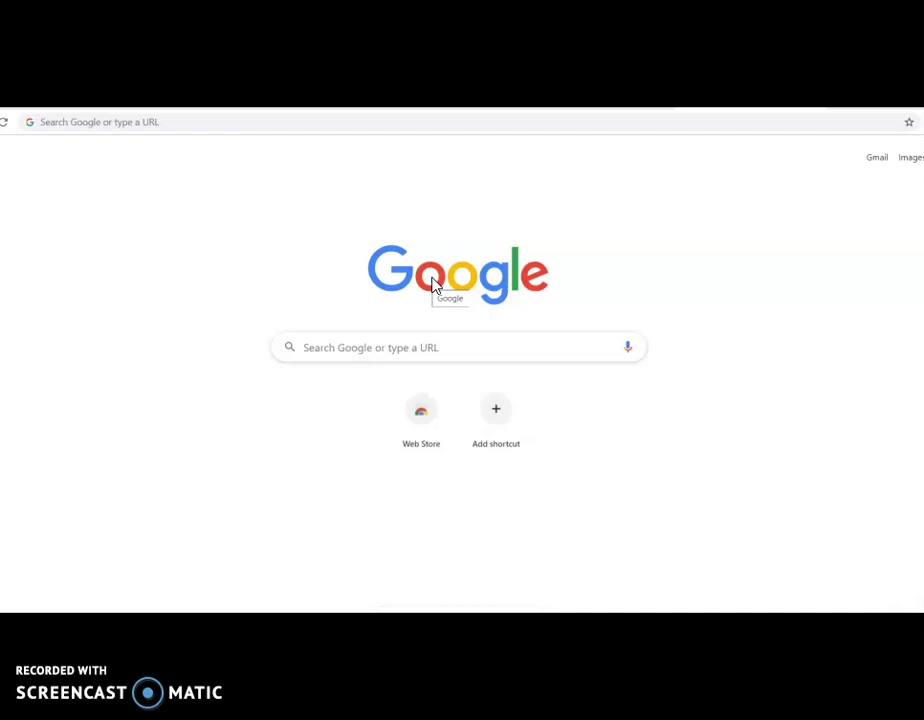
Search Google for 'the height above sea level of wengen in switzerland', showing 1,274 m.
left_click(454, 342)
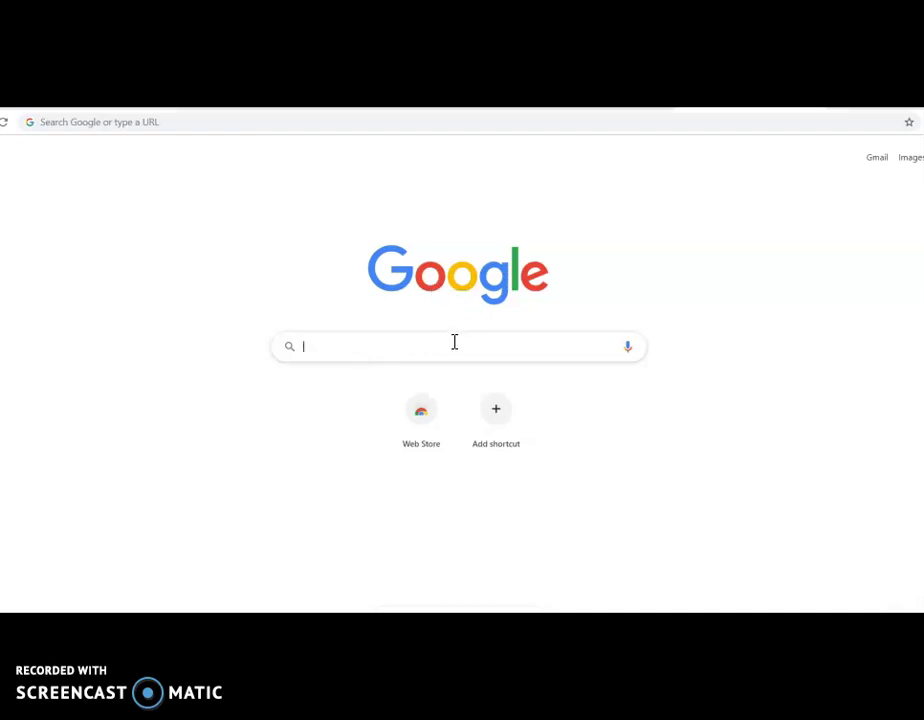
type("the ")
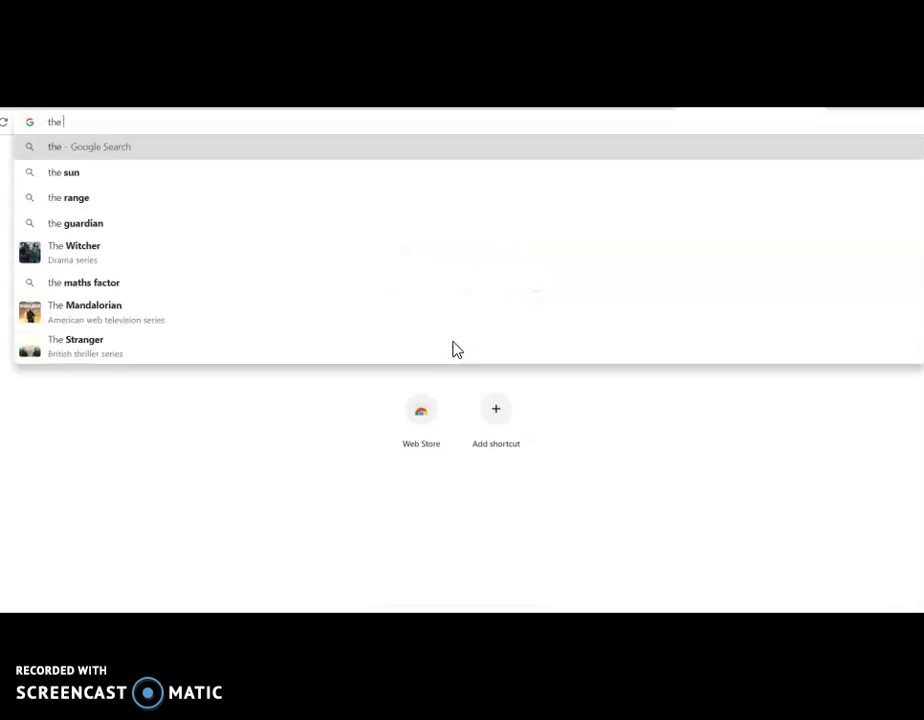
type("height ")
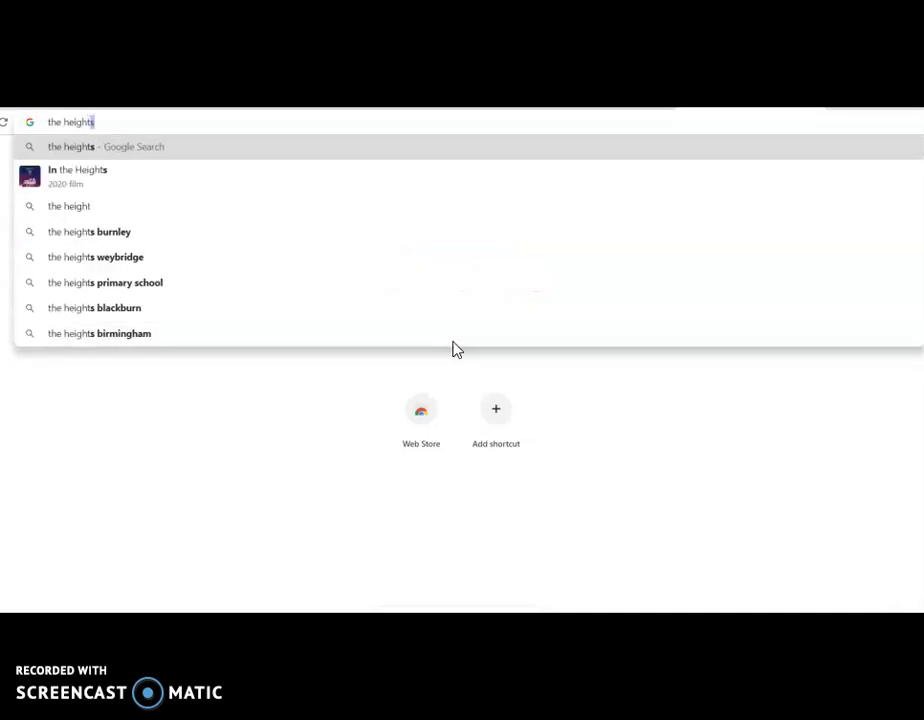
type("abo")
type("ve")
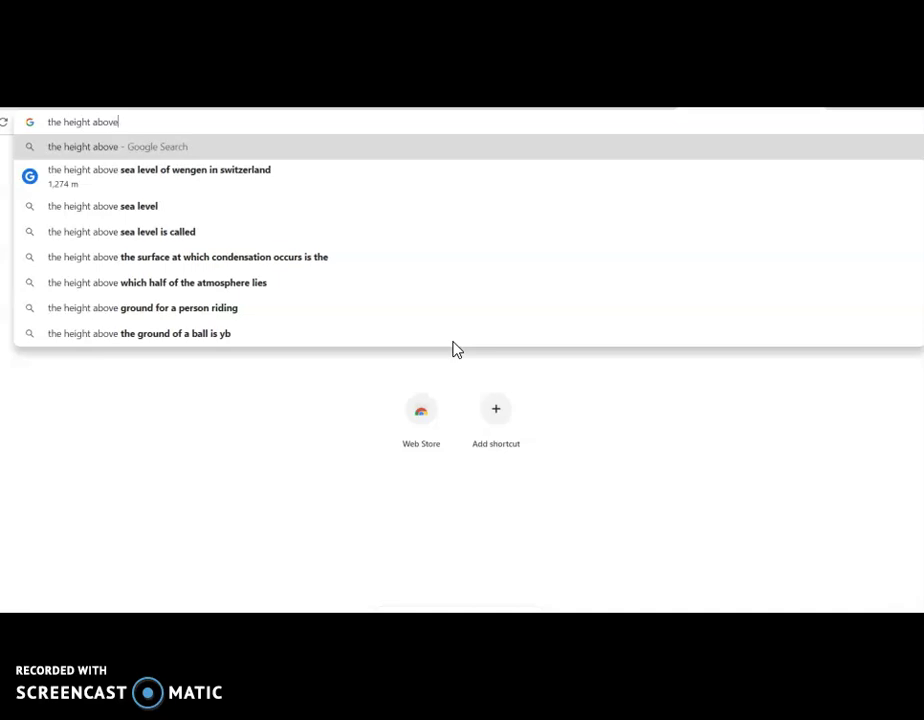
type(" sea level")
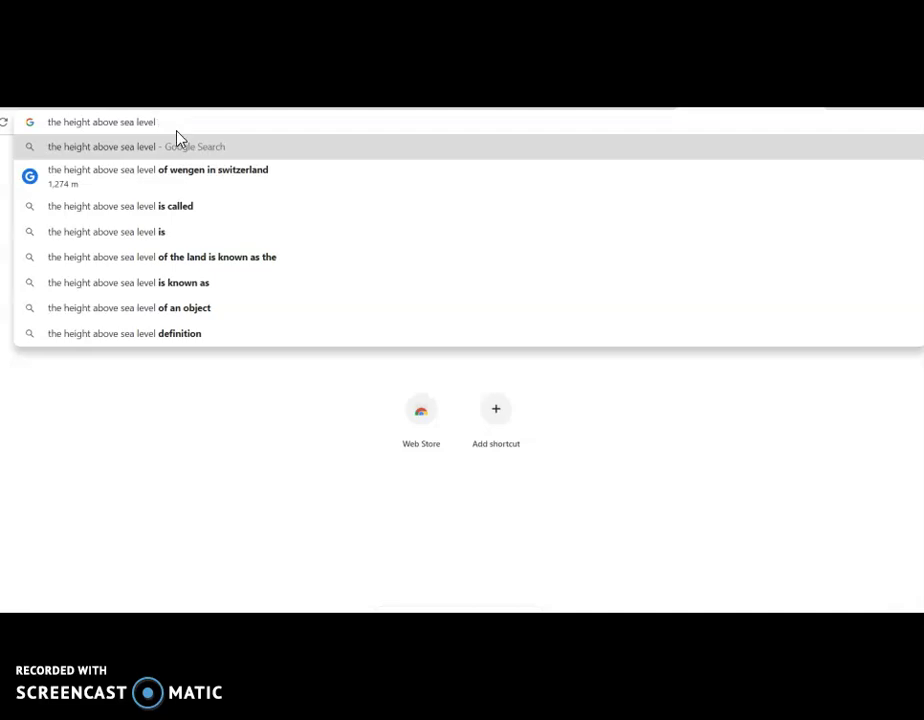
left_click(192, 177)
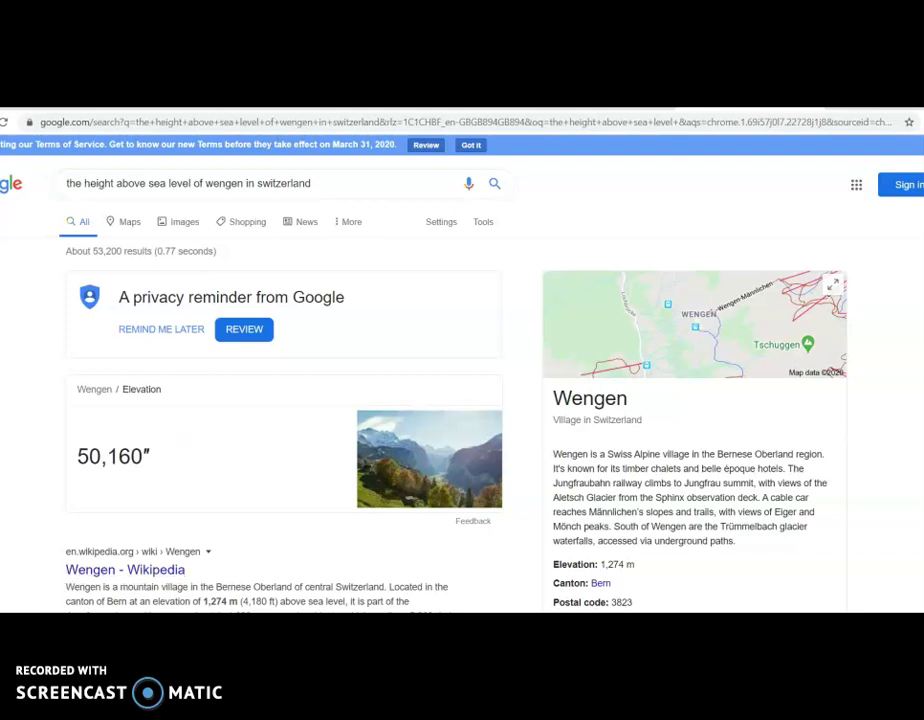
Switch to the exam paper PDF to reread the Task 1 – Wengen instructions.
key("alt+Tab")
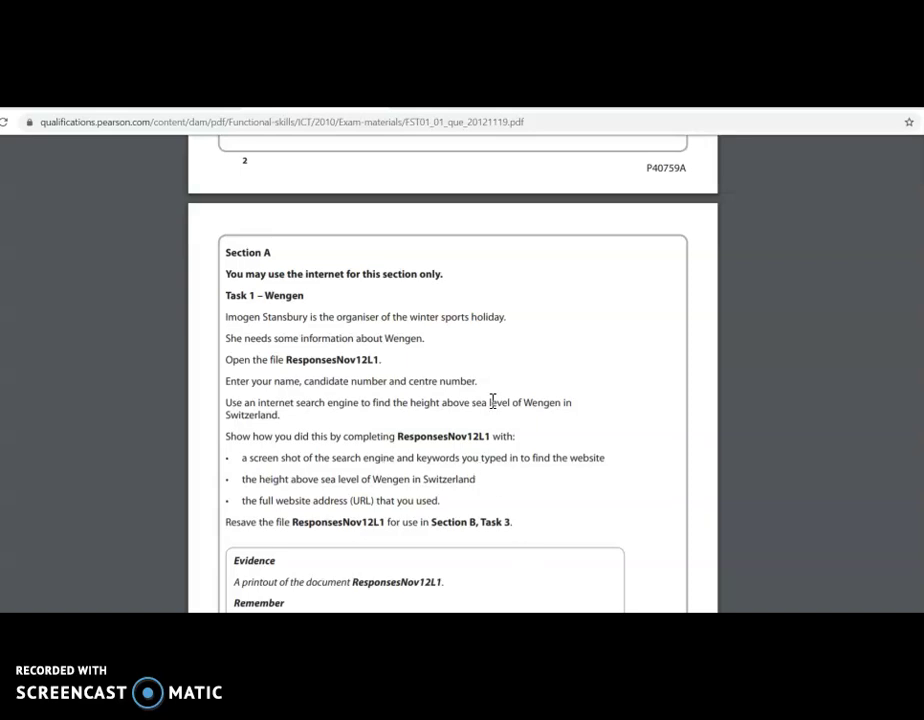
Return to the Google results tab for Wengen's height.
key("ctrl+Tab")
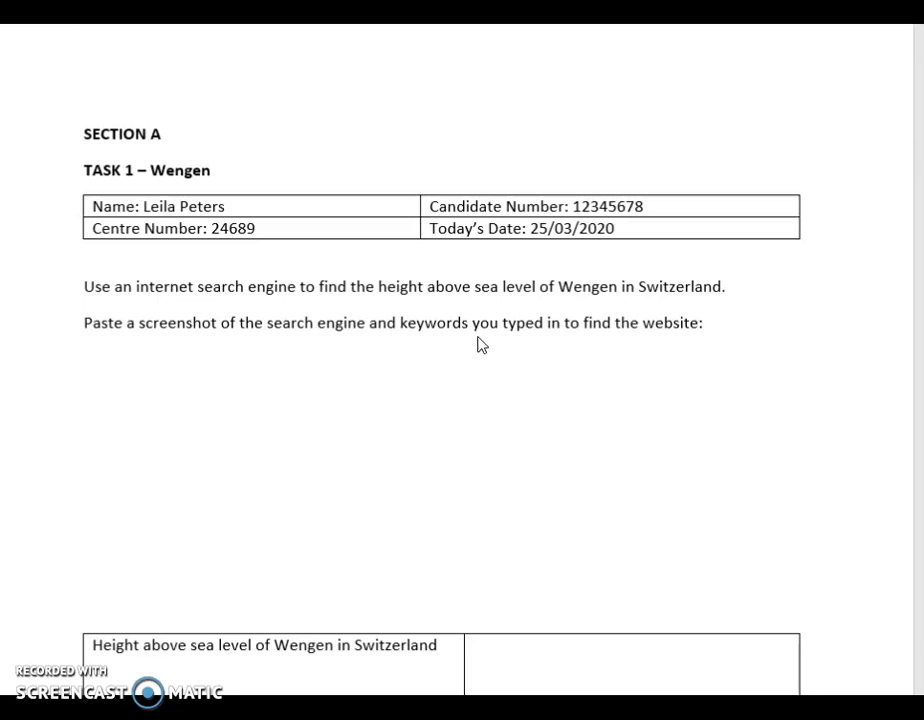
Paste the Google screenshot below the screenshot instruction with Keep Source Formatting, then select it.
right_click(95, 371)
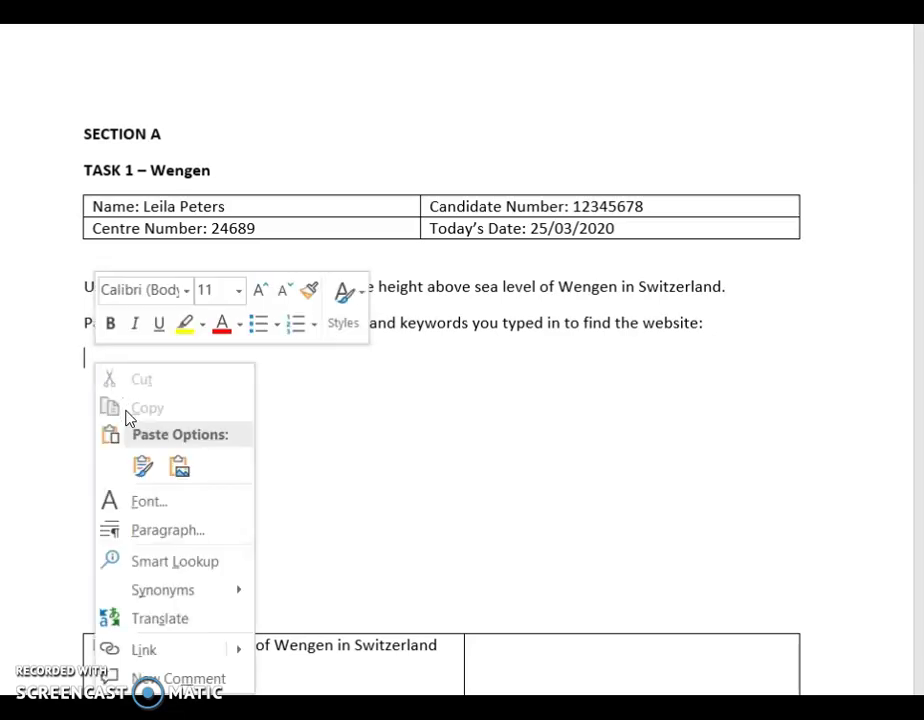
left_click(143, 471)
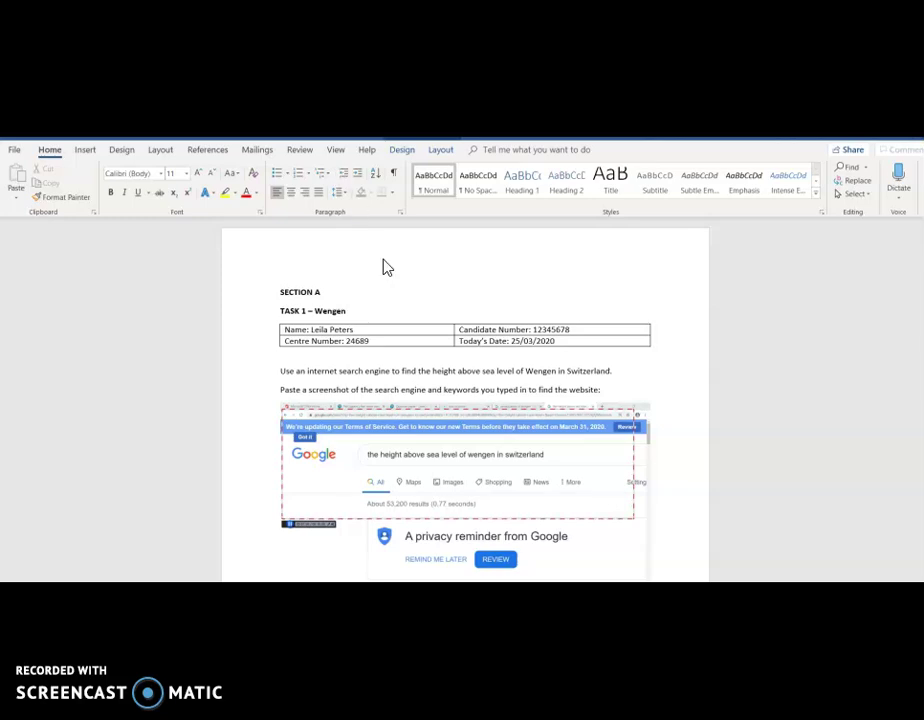
left_click(518, 490)
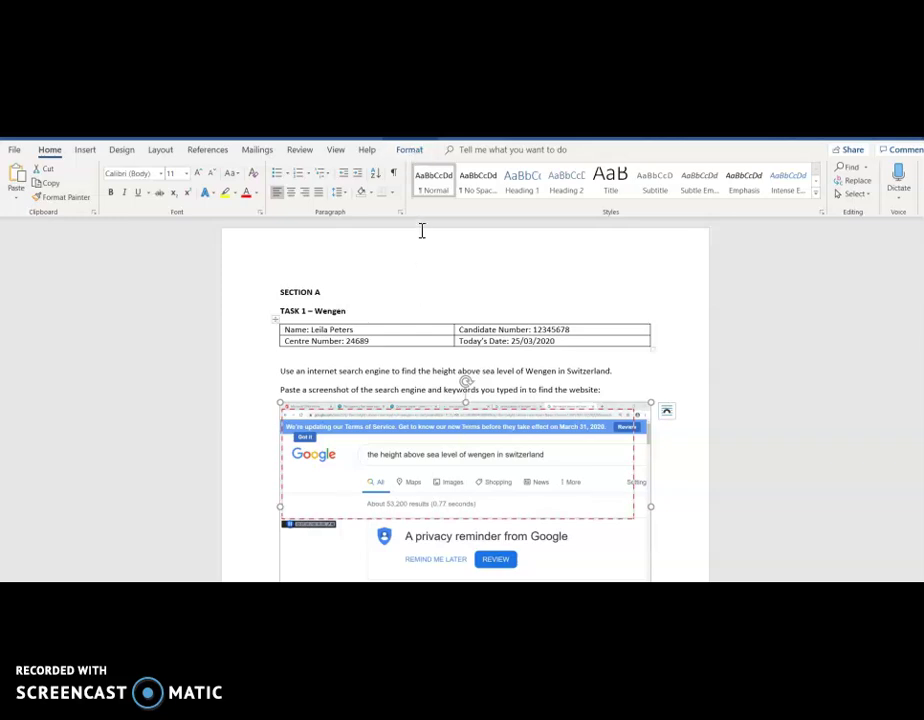
Crop the screenshot's top and bottom down to the Google logo, search keywords and tabs.
left_click(411, 153)
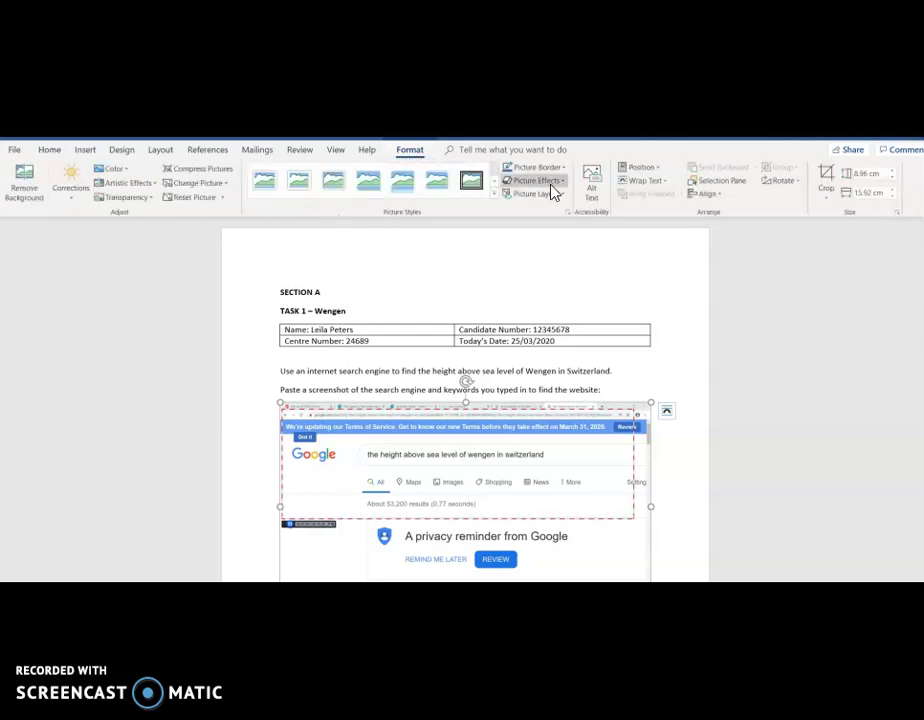
left_click(826, 198)
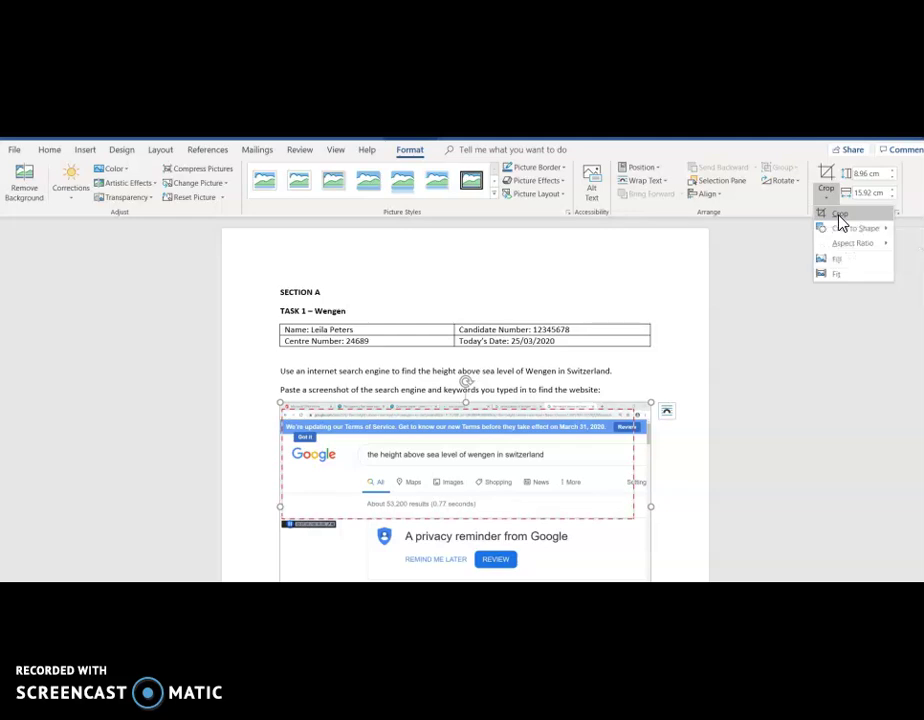
left_click(840, 219)
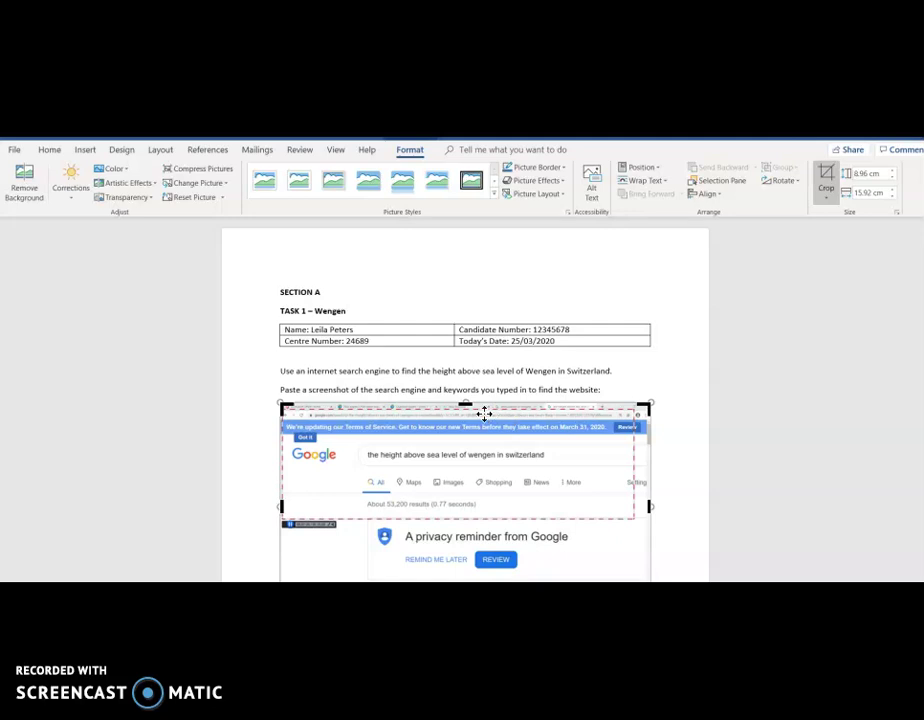
left_click_drag(465, 404, 470, 438)
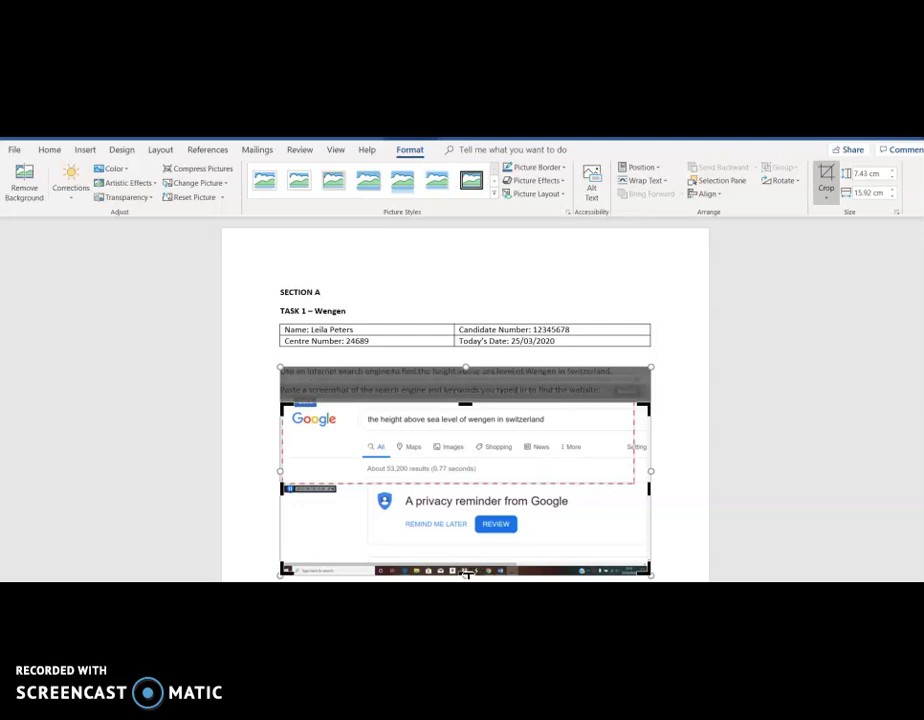
left_click_drag(469, 569, 455, 480)
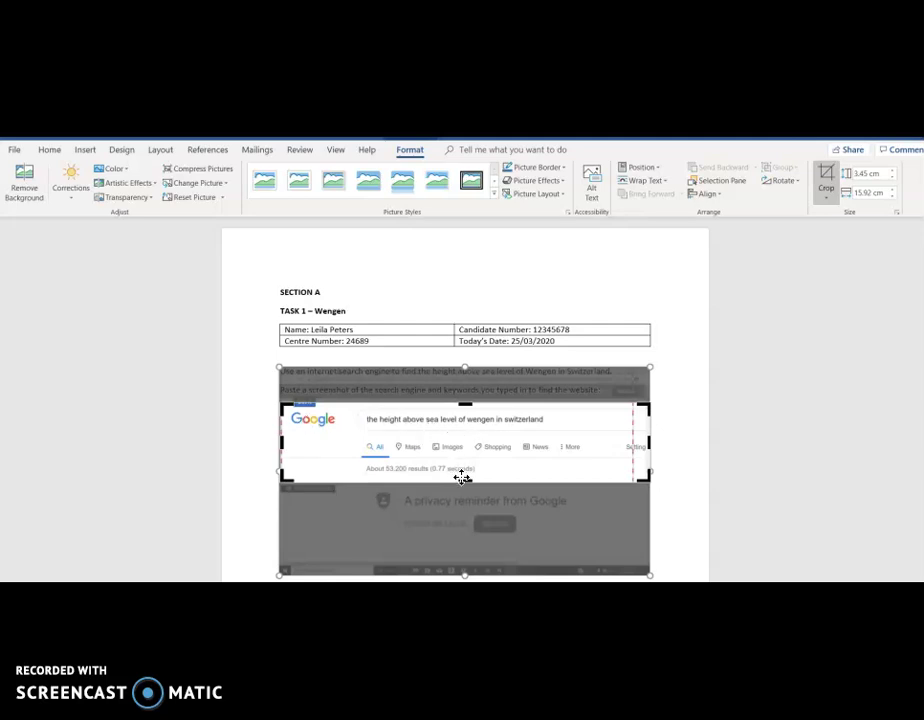
left_click_drag(465, 485, 465, 465)
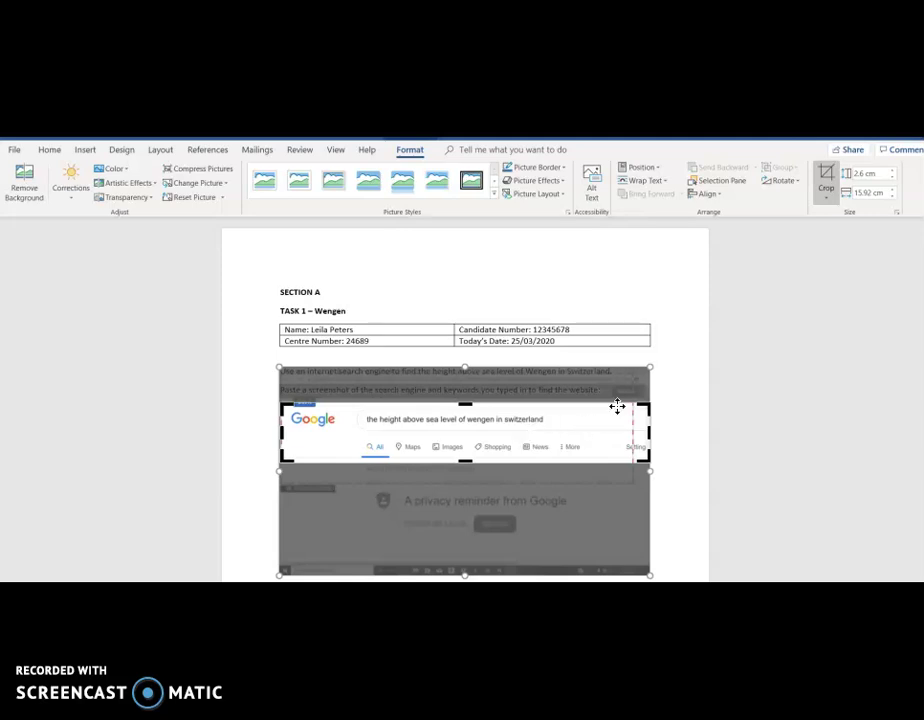
left_click(680, 403)
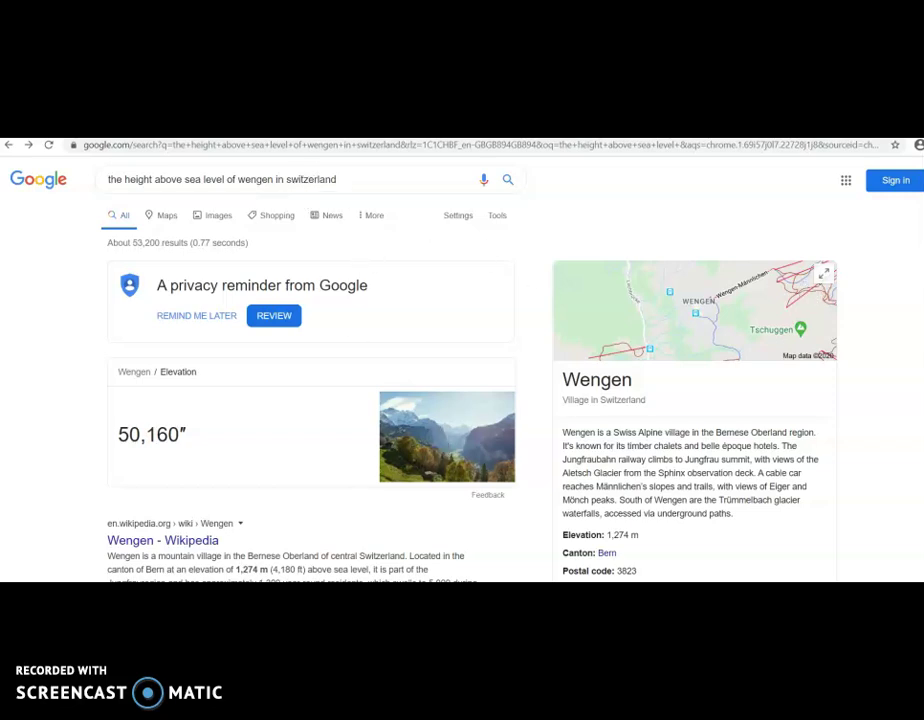
Scroll down the Google results to the Touristlink Wengen listing showing 1274 m.
scroll(474, 295, "down", 4)
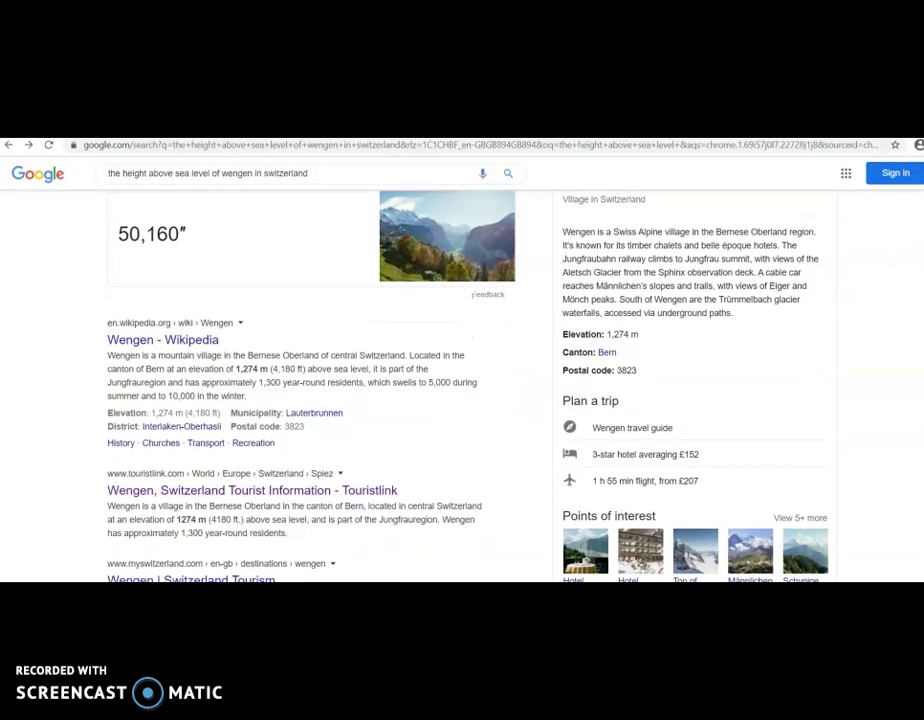
scroll(462, 380, "down", 4)
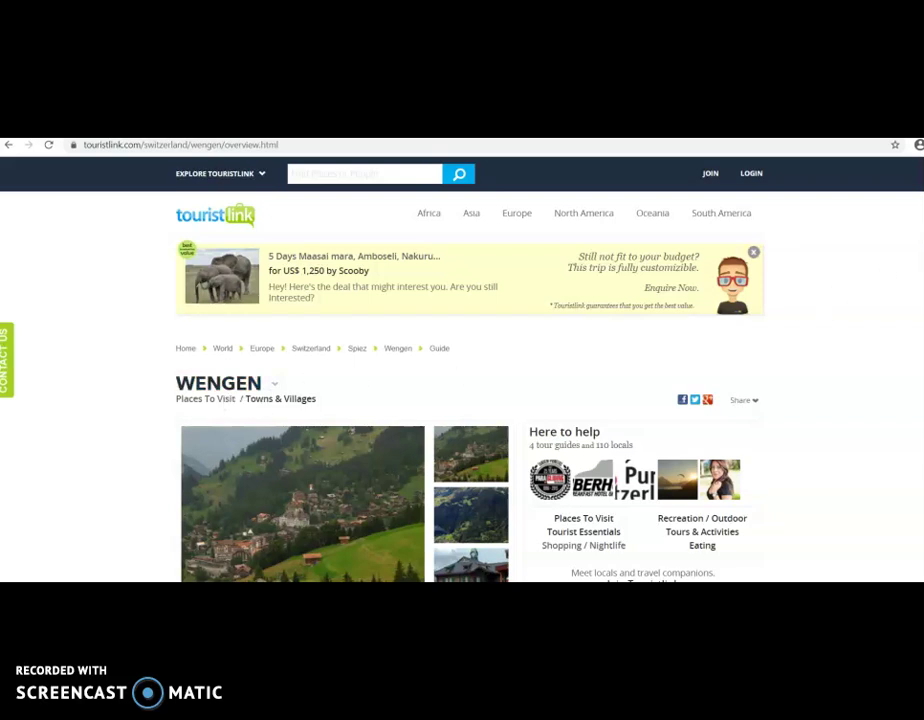
scroll(462, 360, "down", 4)
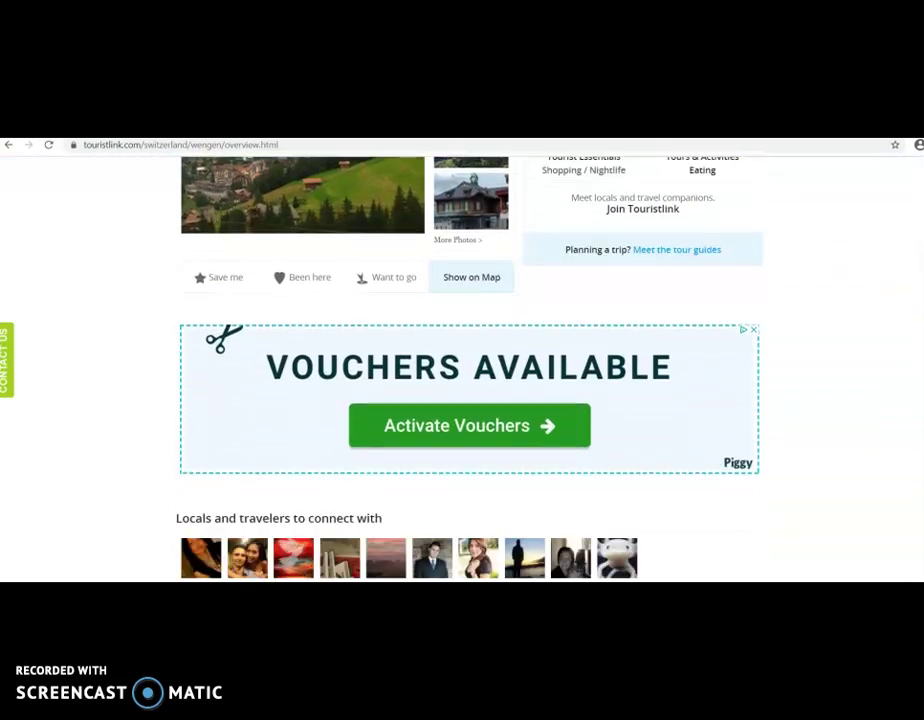
scroll(462, 360, "down", 4)
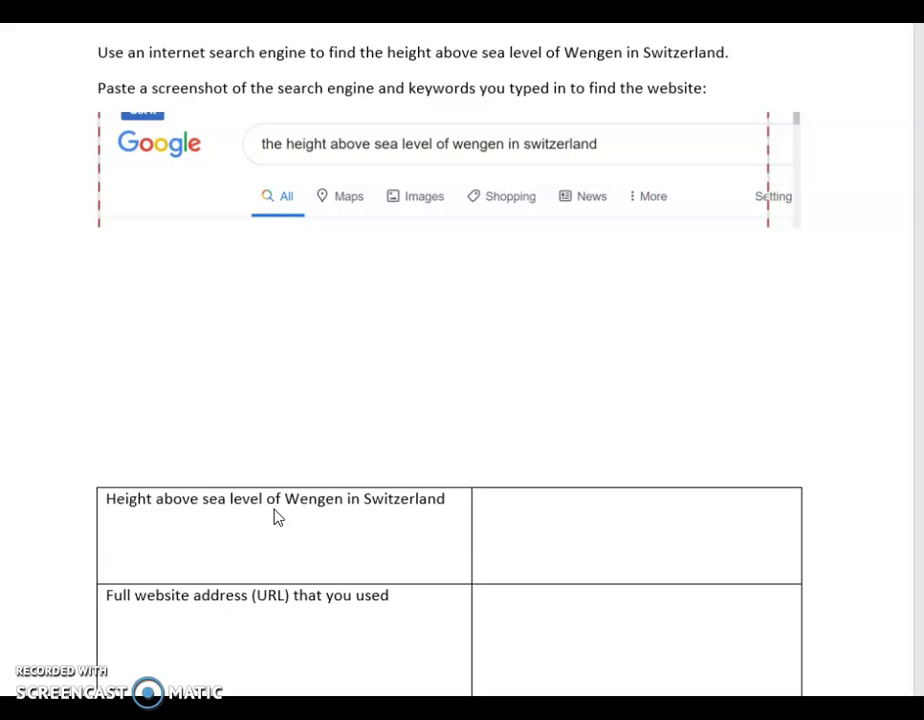
Type 1274m in the height answer cell and enlarge it to 18 pt.
left_click(502, 514)
type("1274m")
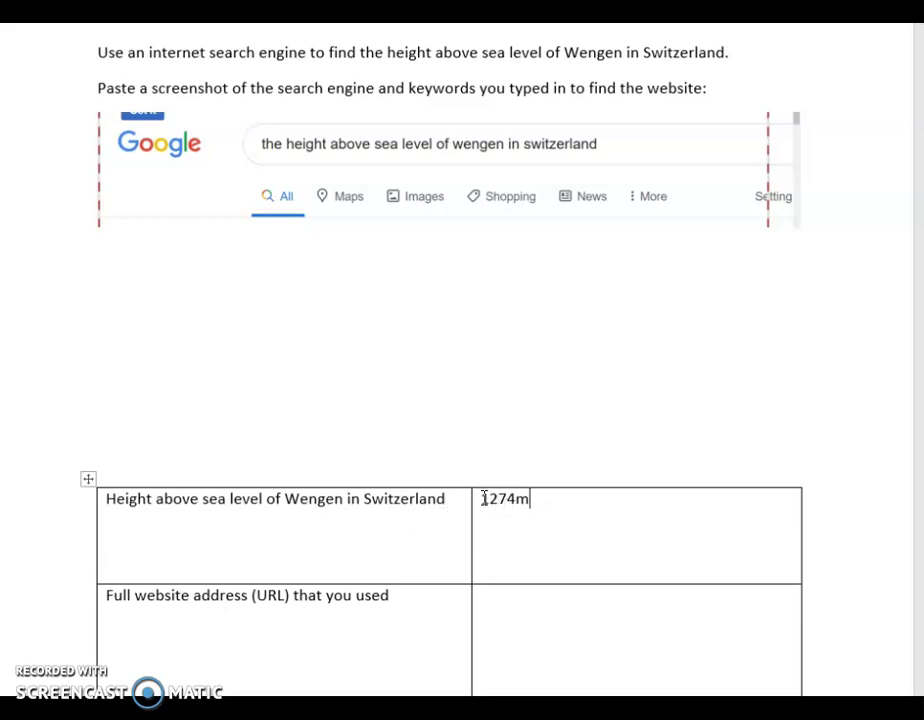
left_click_drag(483, 498, 539, 499)
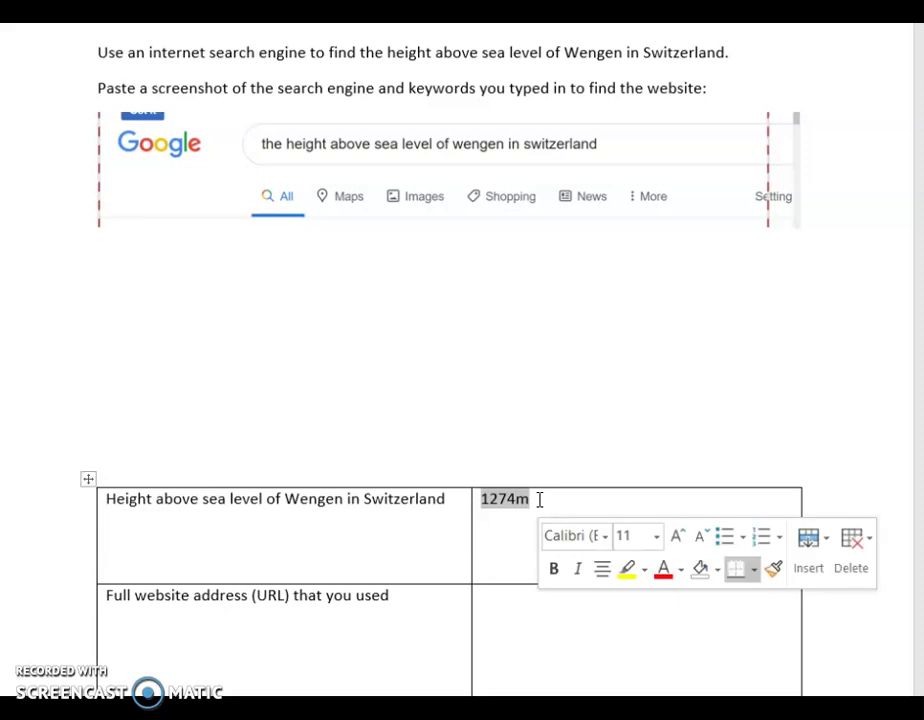
left_click(673, 537)
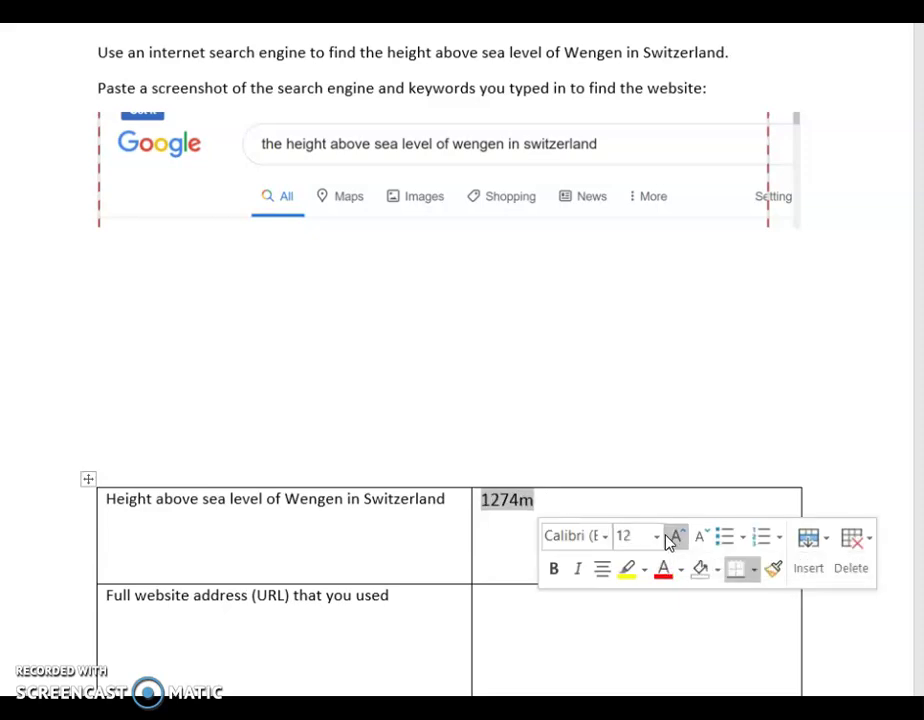
left_click(673, 537)
left_click(673, 537)
left_click(673, 537)
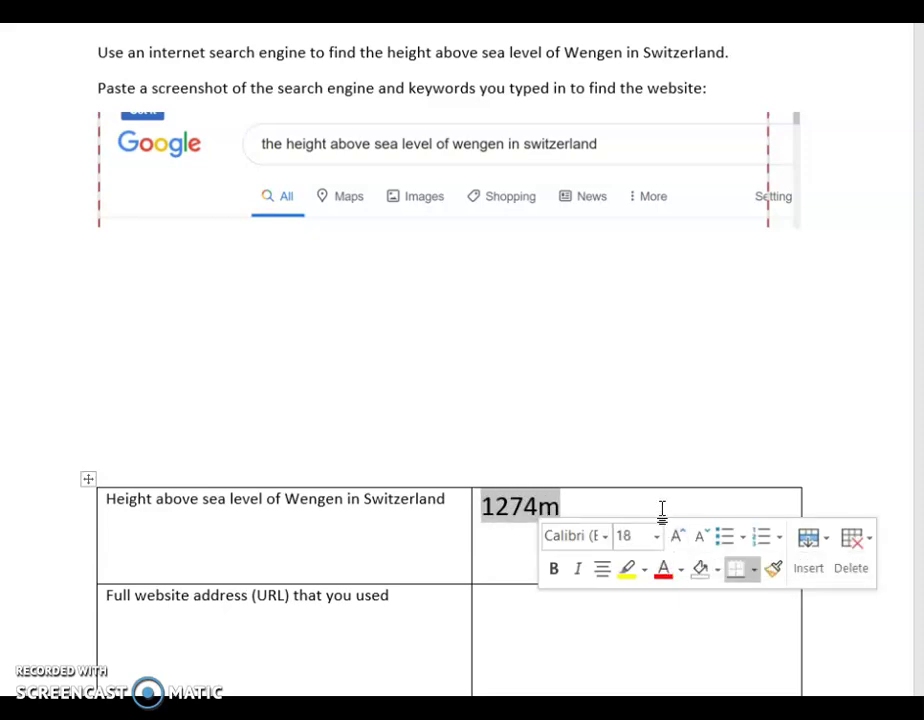
left_click(664, 501)
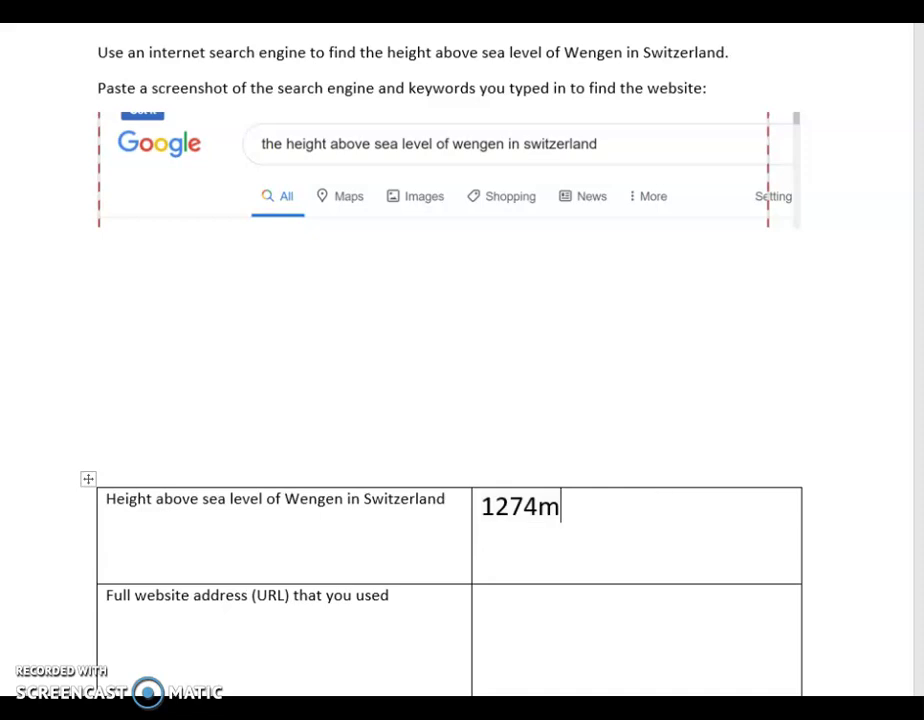
Copy the Touristlink address touristlink.com/switzerland/wengen/overview.html from the address bar.
scroll(462, 400, "down", 5)
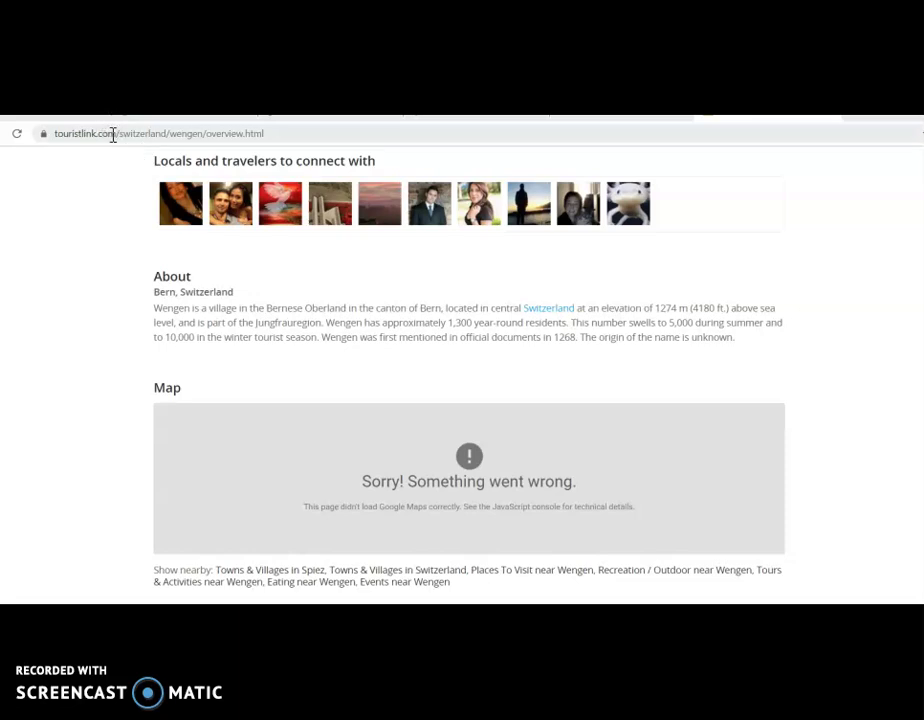
left_click(195, 134)
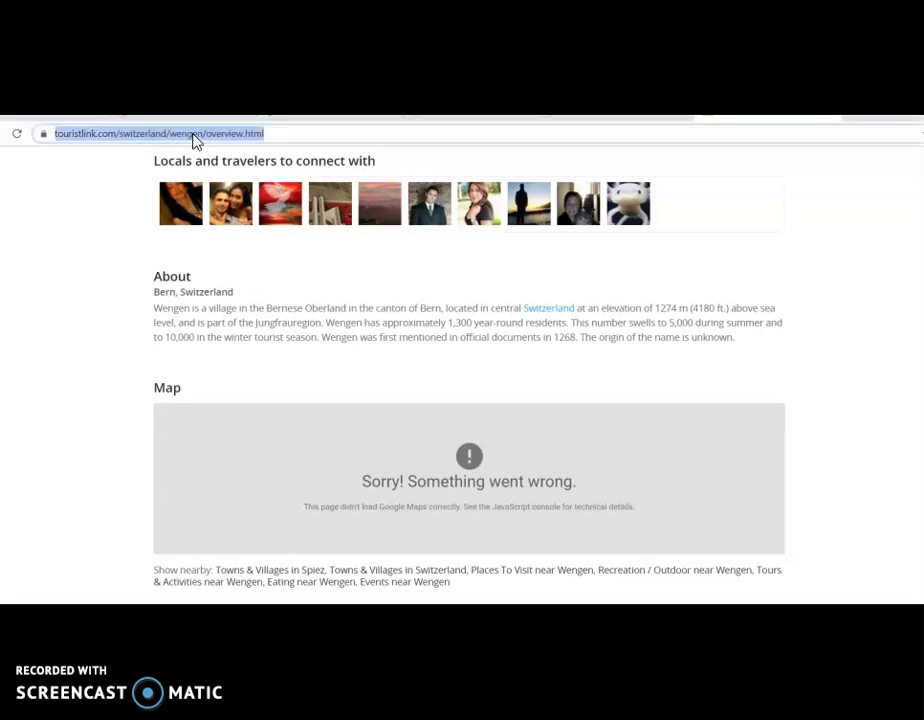
right_click(196, 141)
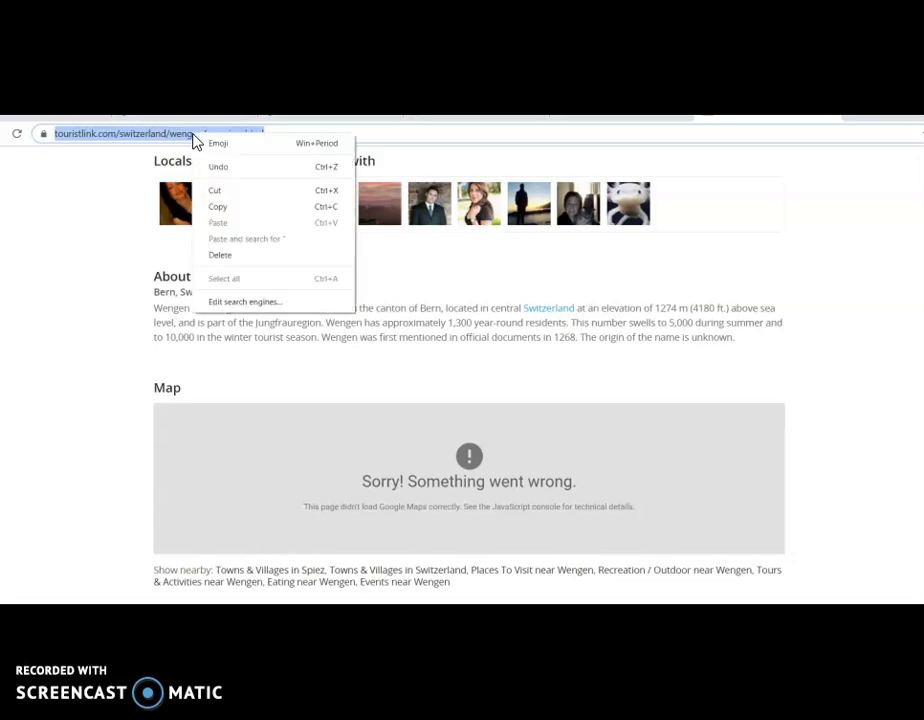
left_click(226, 208)
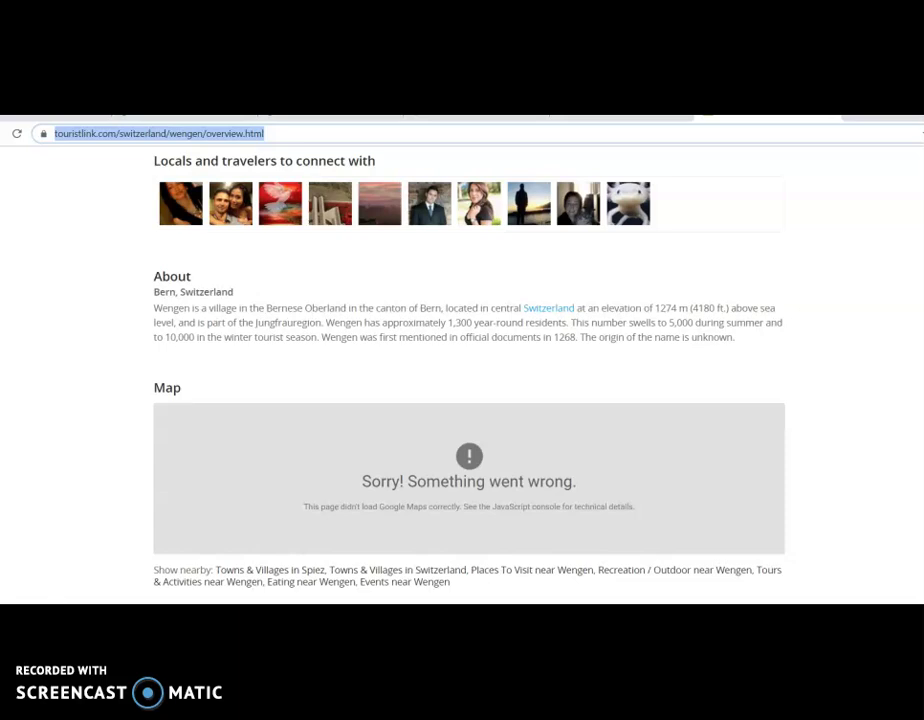
key("alt+Tab")
Paste the Touristlink Wengen URL into the URL answer cell, keeping source formatting.
left_click(527, 400)
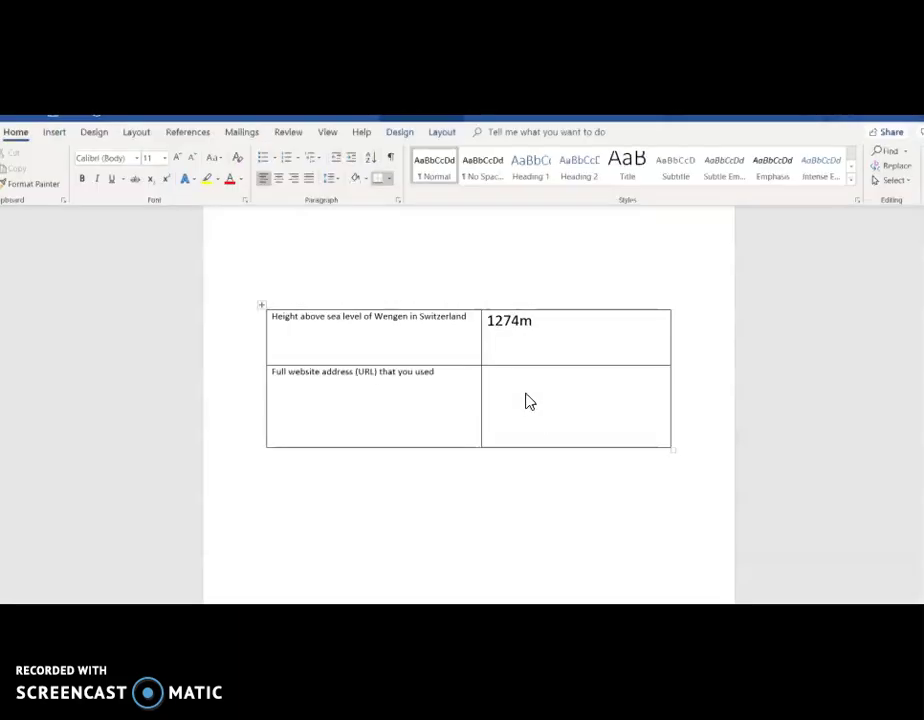
right_click(529, 401)
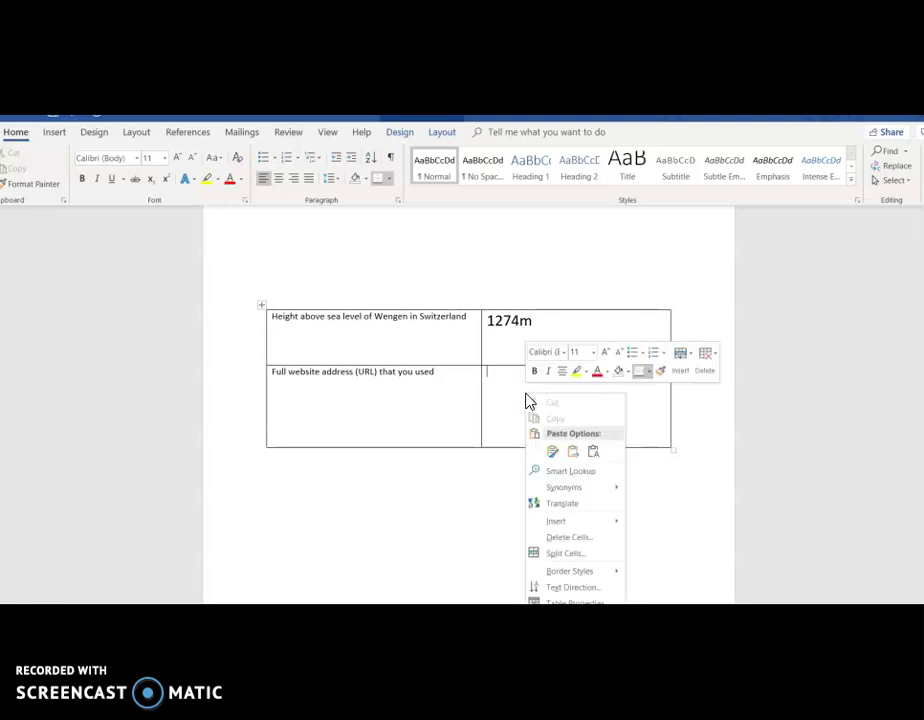
left_click(553, 453)
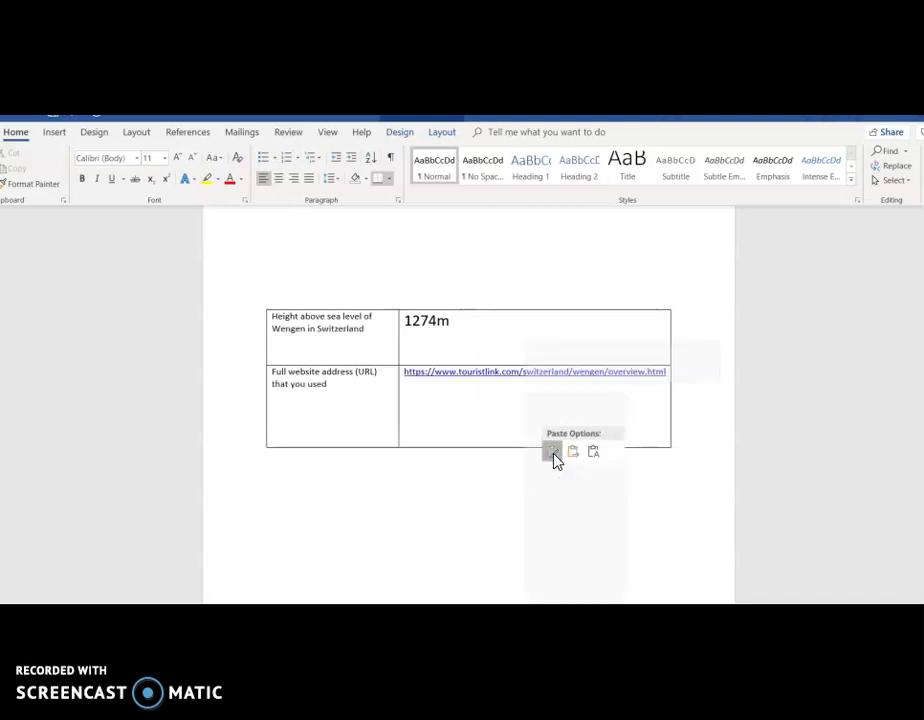